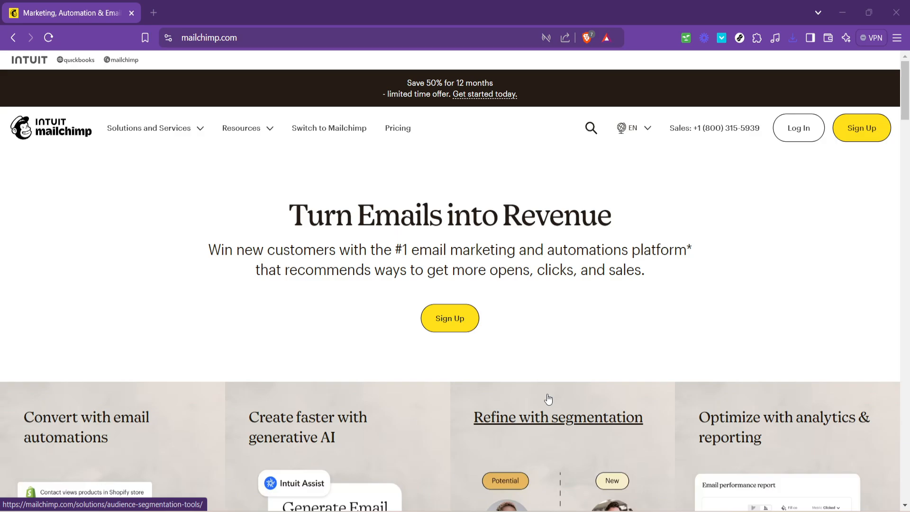
Step: Go to the Mailchimp account login page from the homepage header
left_click(811, 129)
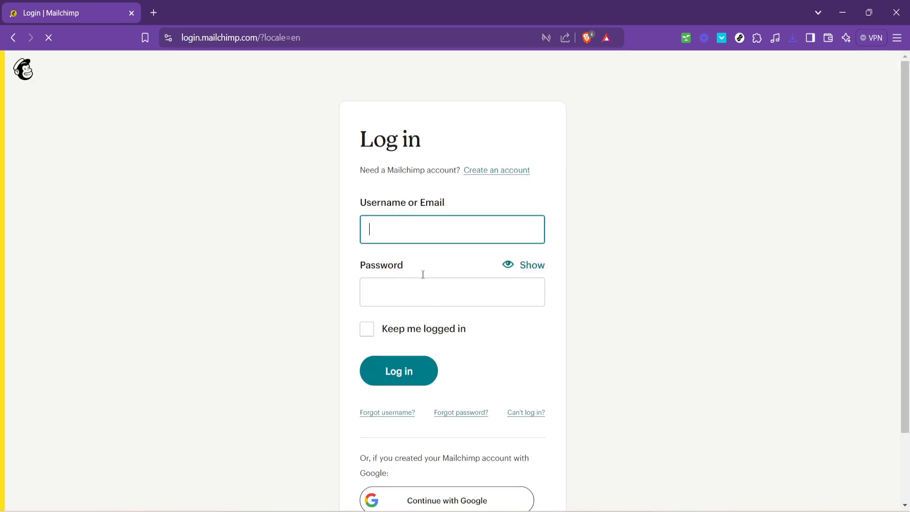
Step: Sign in with the saved account username and the account password
left_click(421, 233)
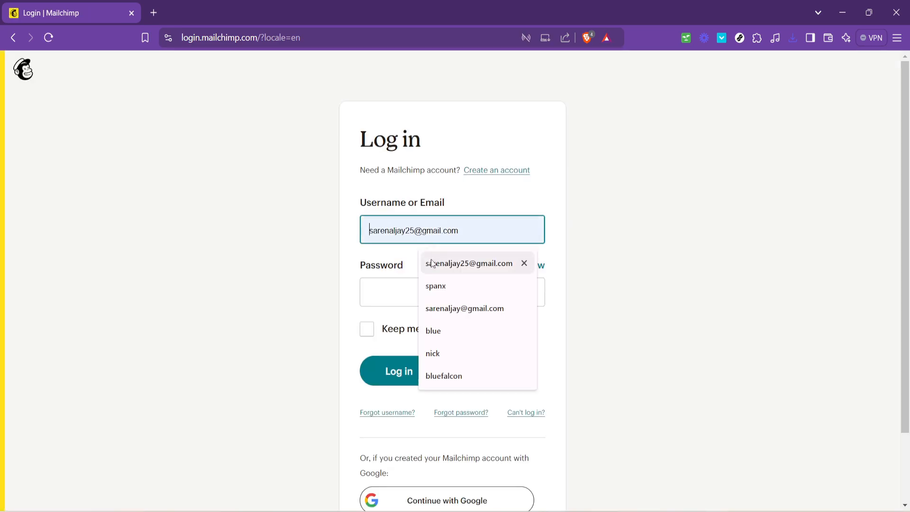
left_click(430, 261)
left_click(423, 289)
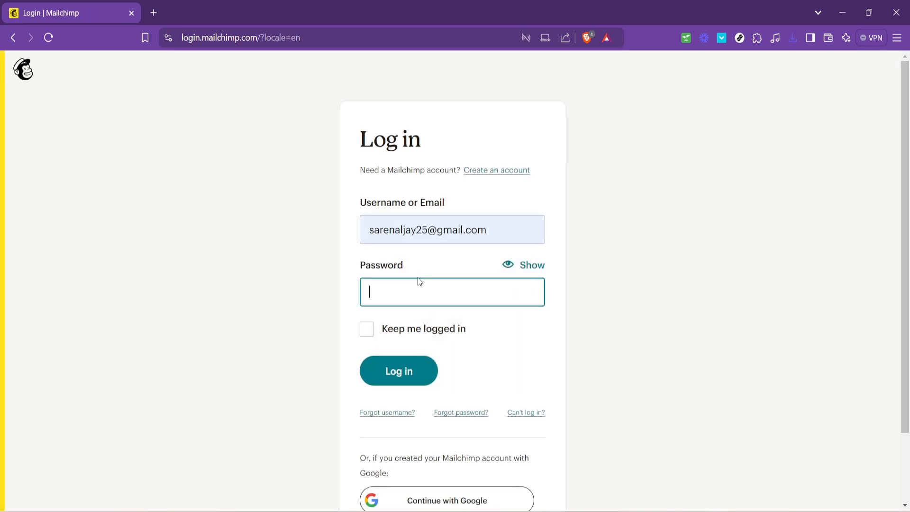
type("••••••")
key("BackSpace")
key("BackSpace")
key("BackSpace")
key("BackSpace")
key("BackSpace")
type("••••••")
key("Return")
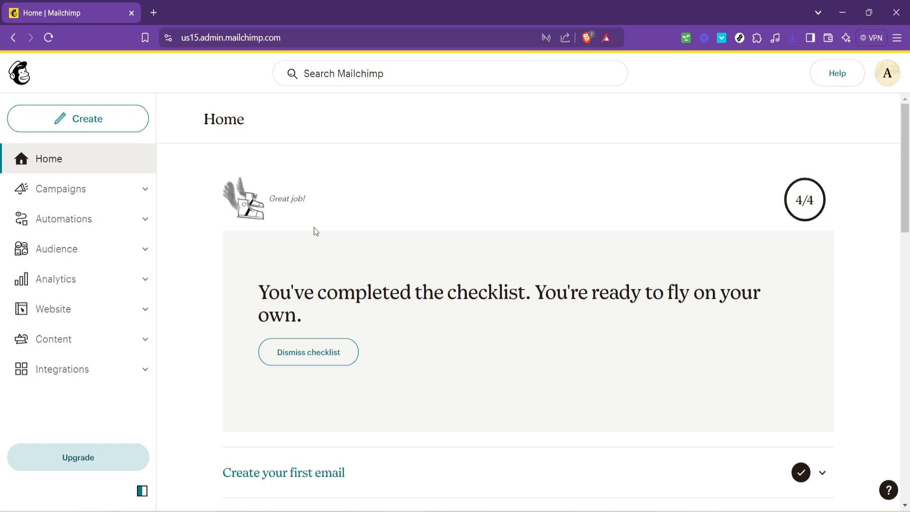
Step: Create a new Untitled regular email draft via Design Email, dismissing the design-style popup
left_click(115, 118)
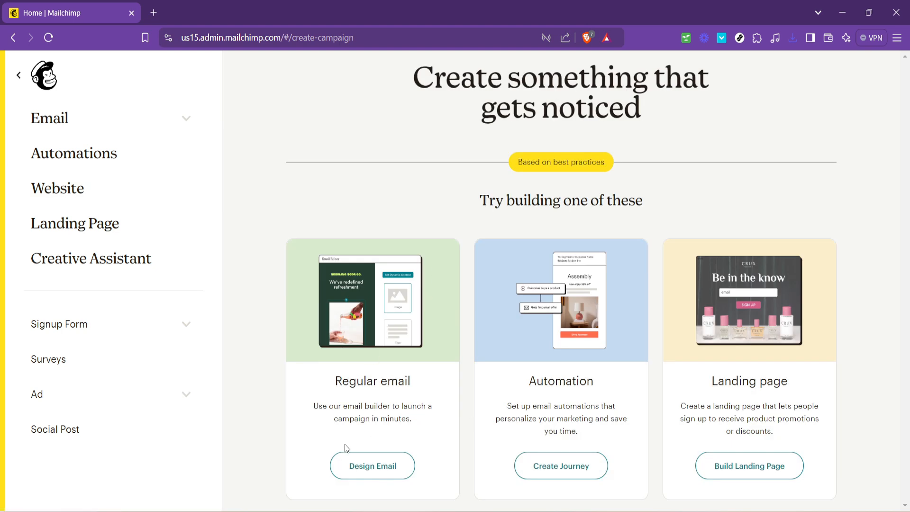
left_click(388, 471)
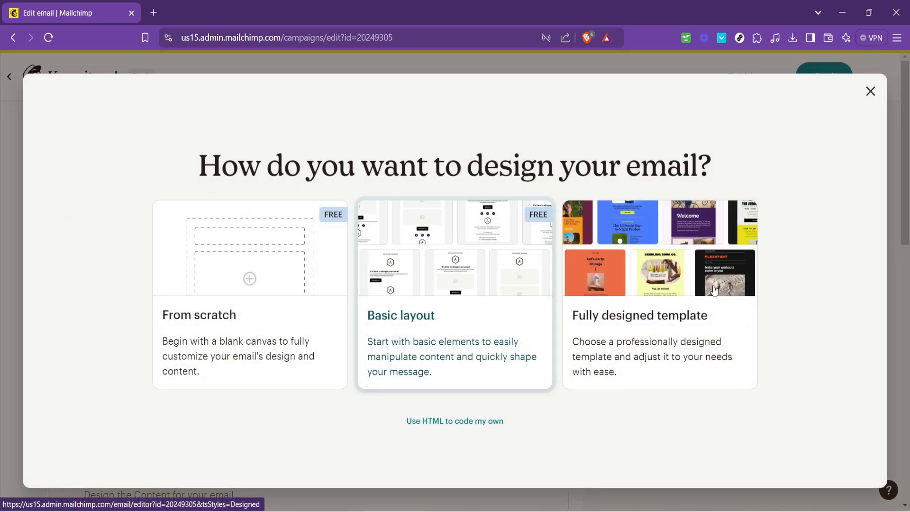
left_click(870, 91)
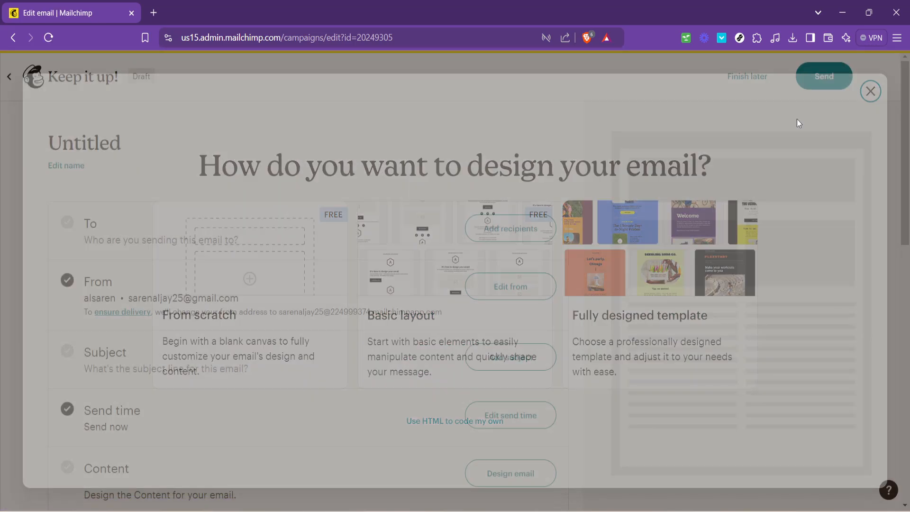
scroll(436, 425, "down", 1)
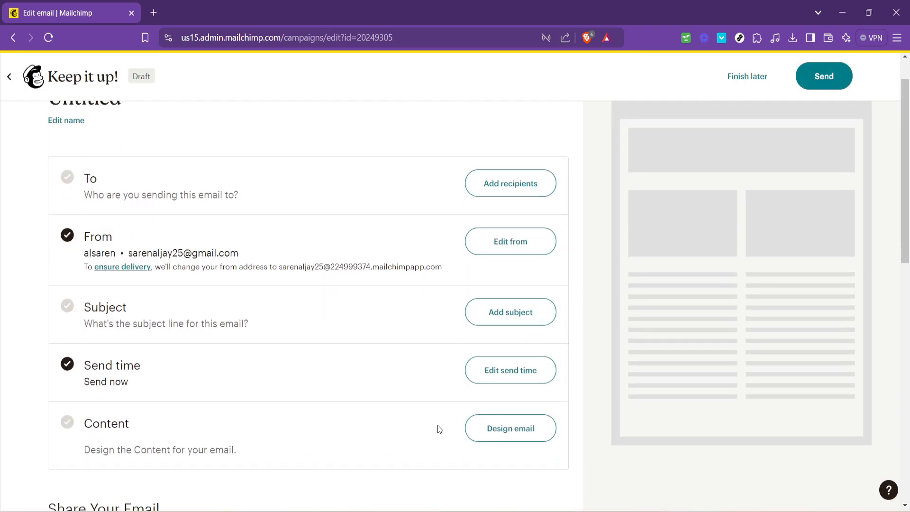
Step: Filter to free templates only and apply the Minimal template to the draft
left_click(508, 414)
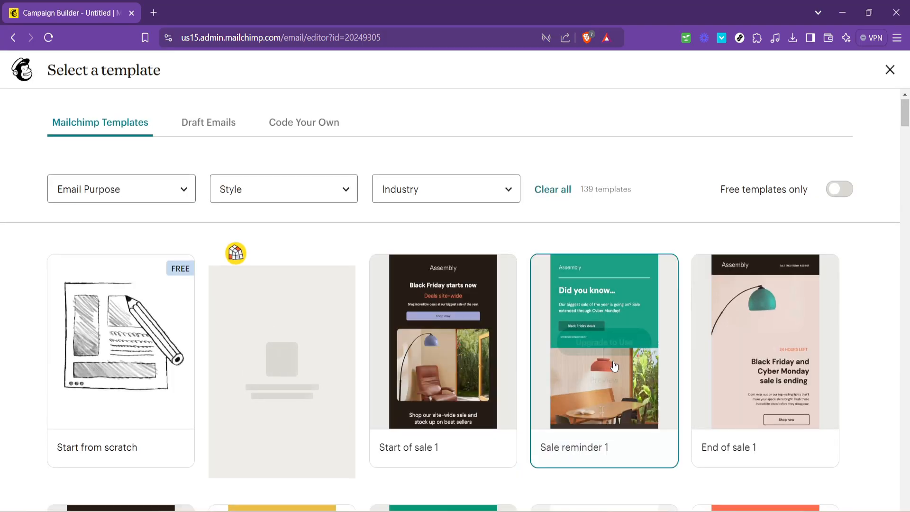
scroll(483, 363, "down", 5)
scroll(483, 363, "down", 1)
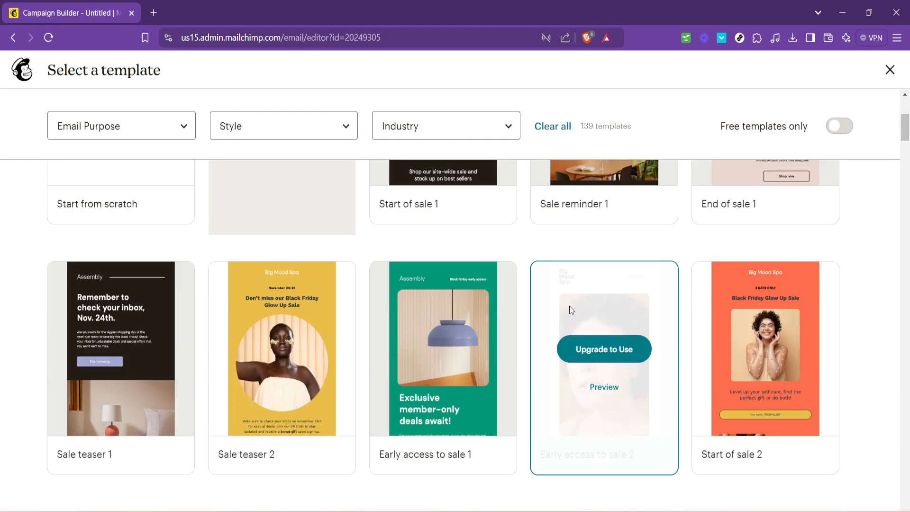
scroll(688, 317, "up", 1)
scroll(688, 317, "up", 5)
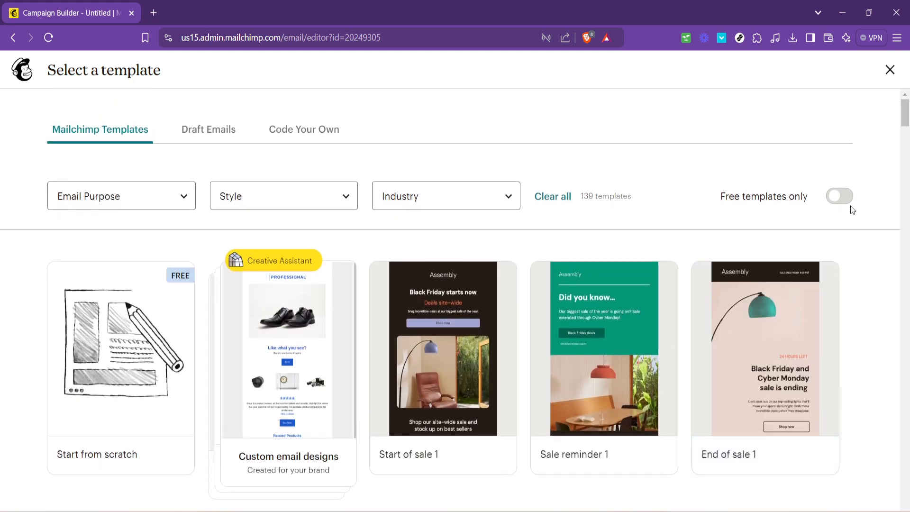
left_click(840, 196)
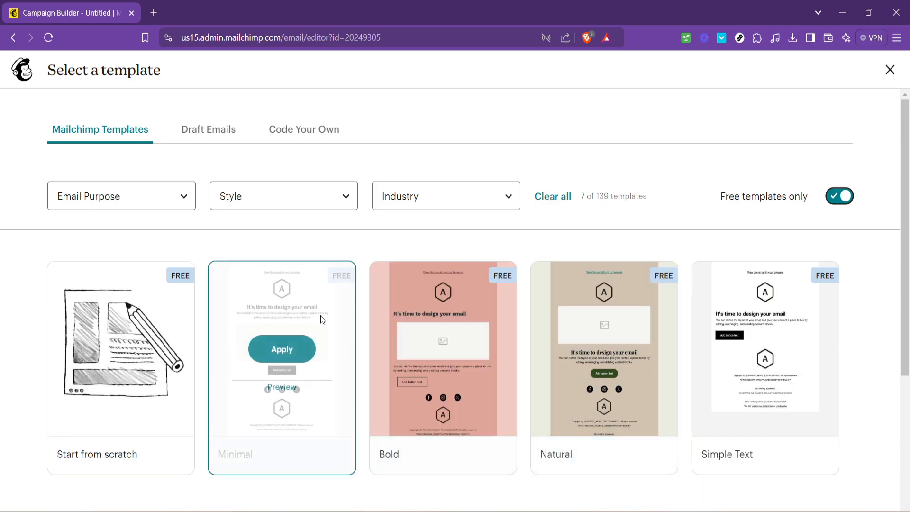
left_click(289, 348)
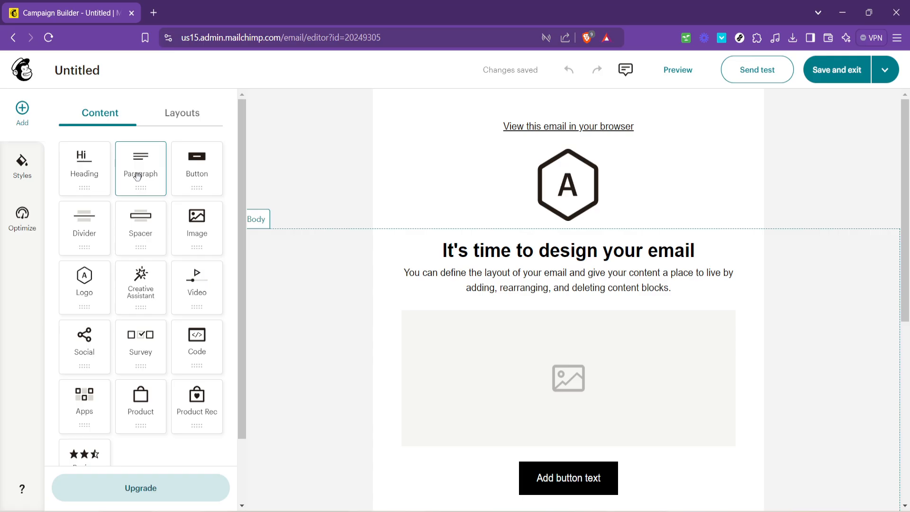
Step: Add a paragraph text block and a button block below the logo
left_click_drag(137, 177, 419, 198)
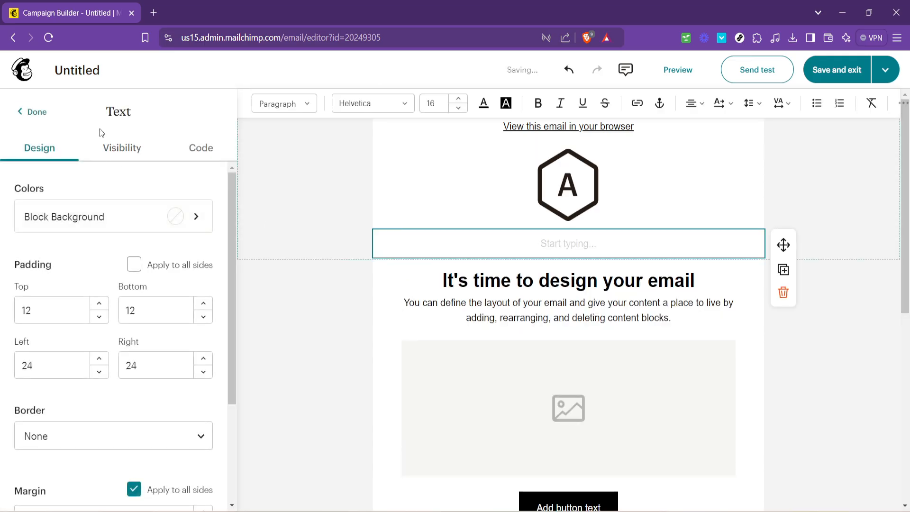
left_click(33, 111)
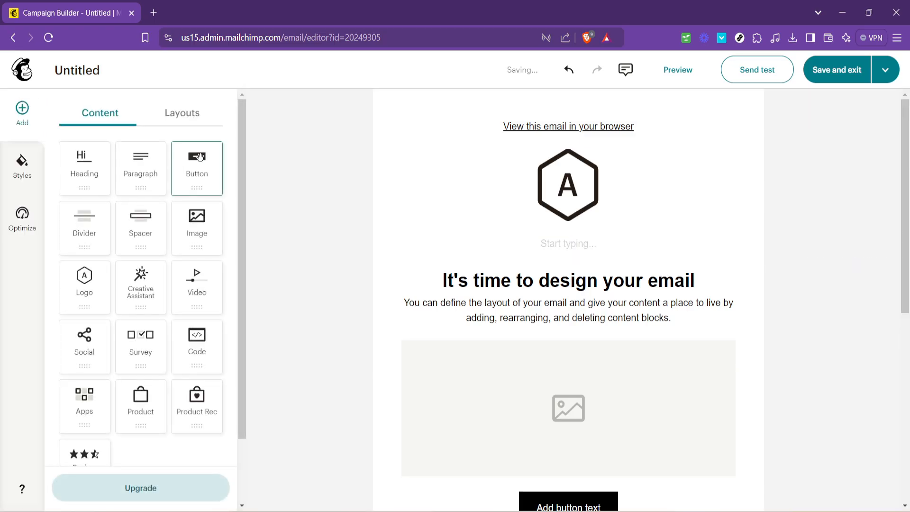
left_click_drag(194, 171, 428, 209)
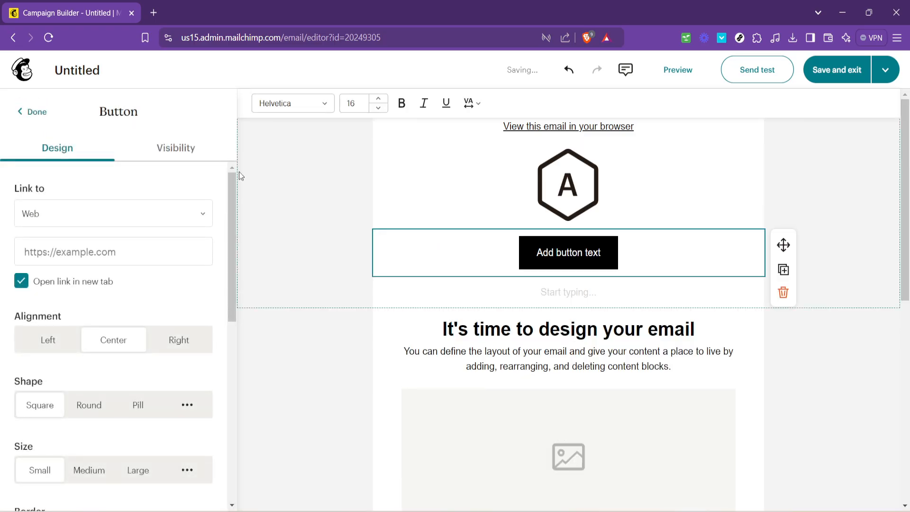
left_click(29, 112)
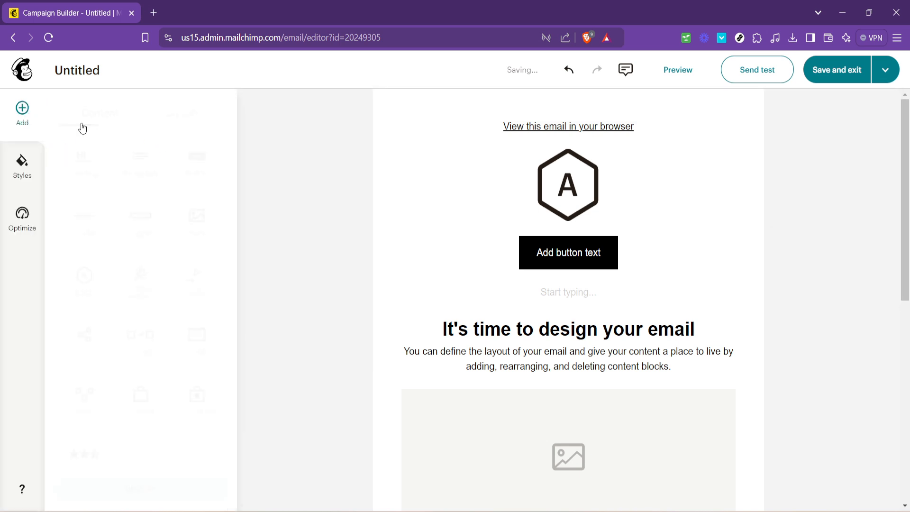
Step: Place a blank 4-column layout row into the header below the logo
left_click(197, 116)
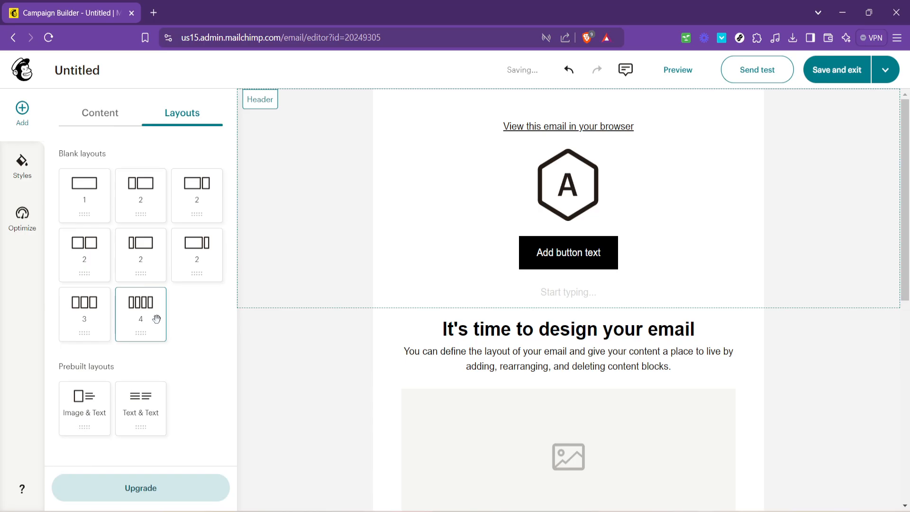
left_click_drag(146, 323, 424, 219)
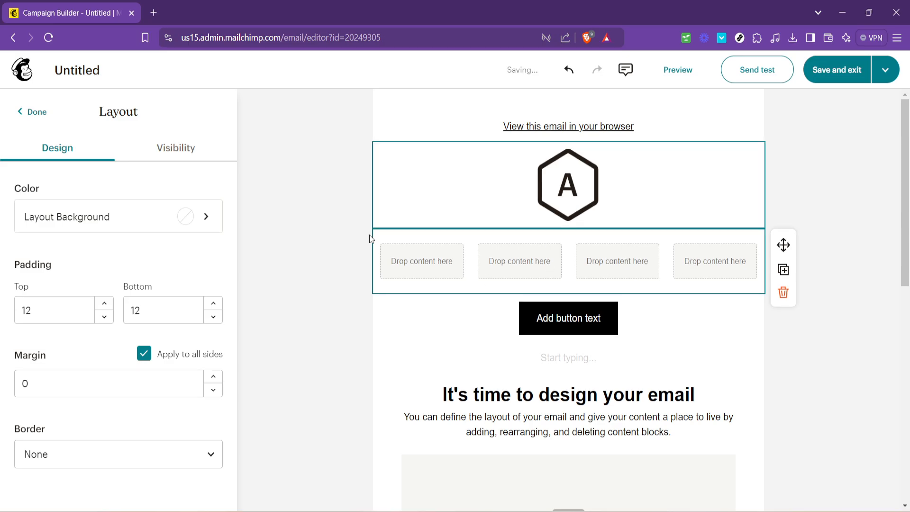
left_click(38, 113)
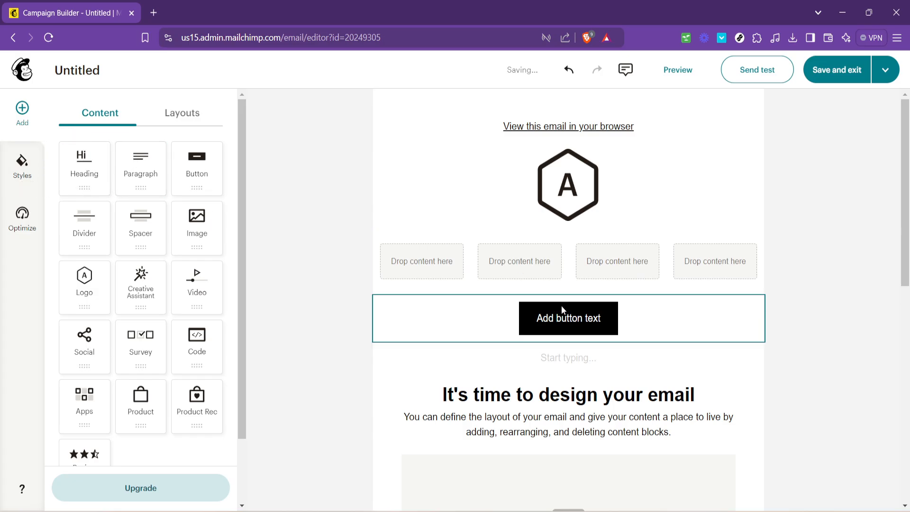
Step: Review the email background colours and default text styles in Styles
left_click(29, 179)
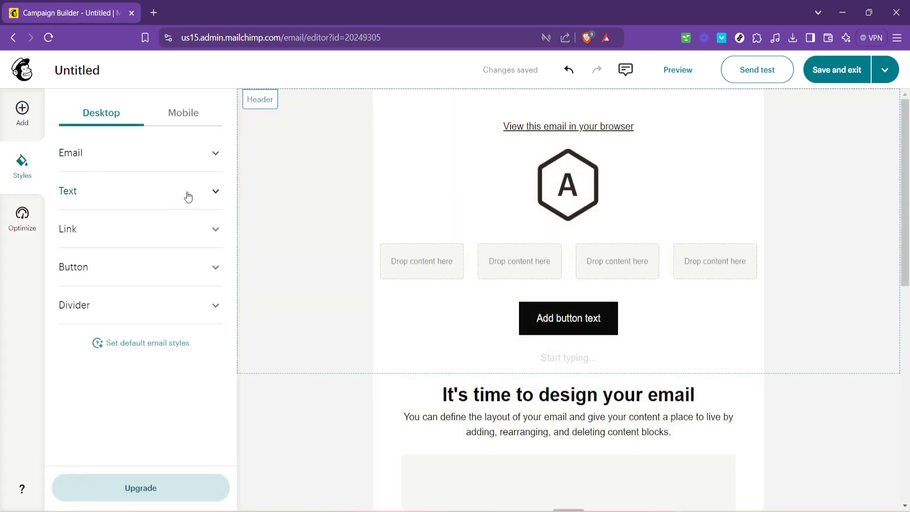
left_click(180, 161)
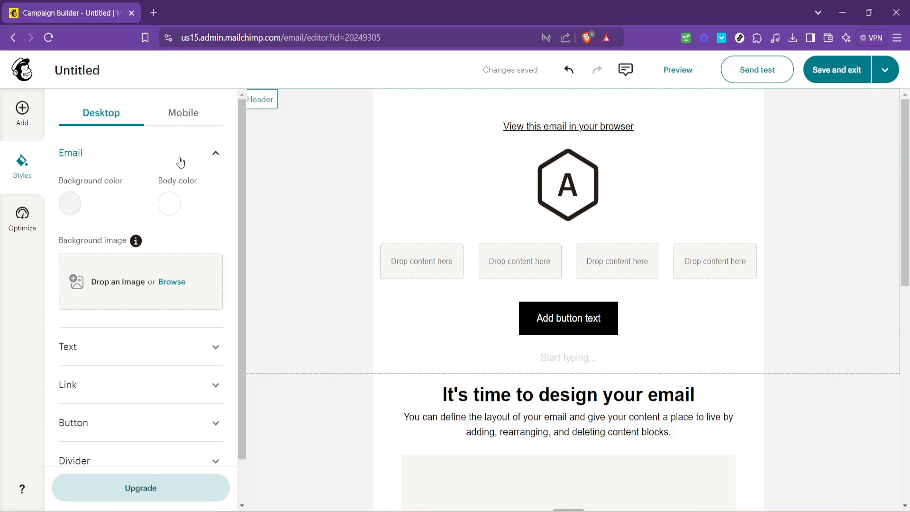
left_click(160, 154)
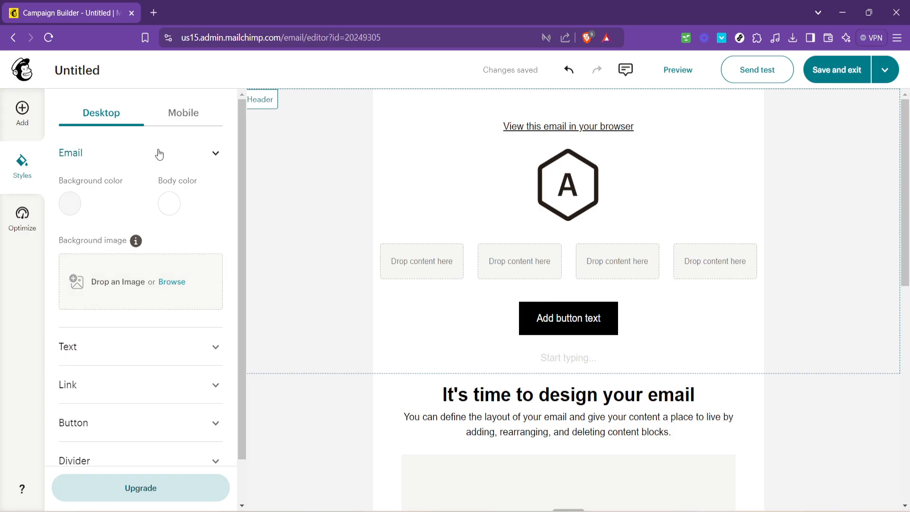
left_click(147, 197)
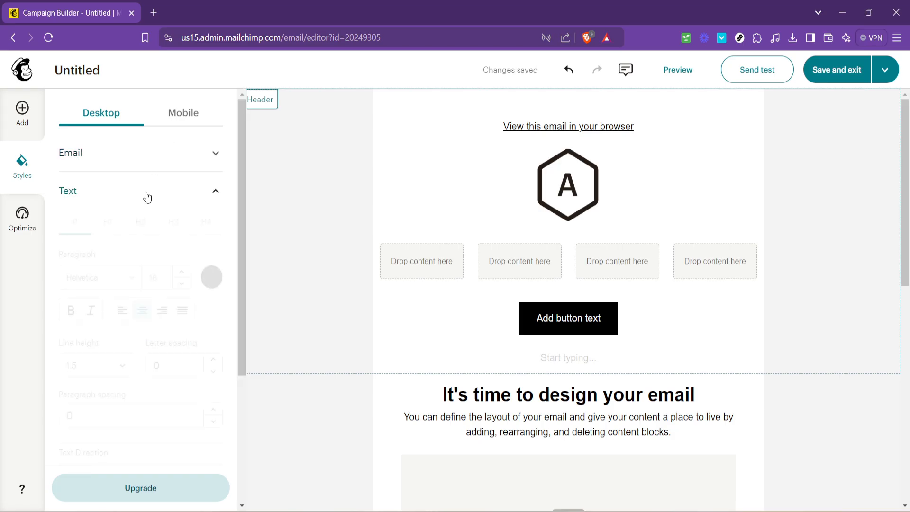
scroll(119, 280, "down", 4)
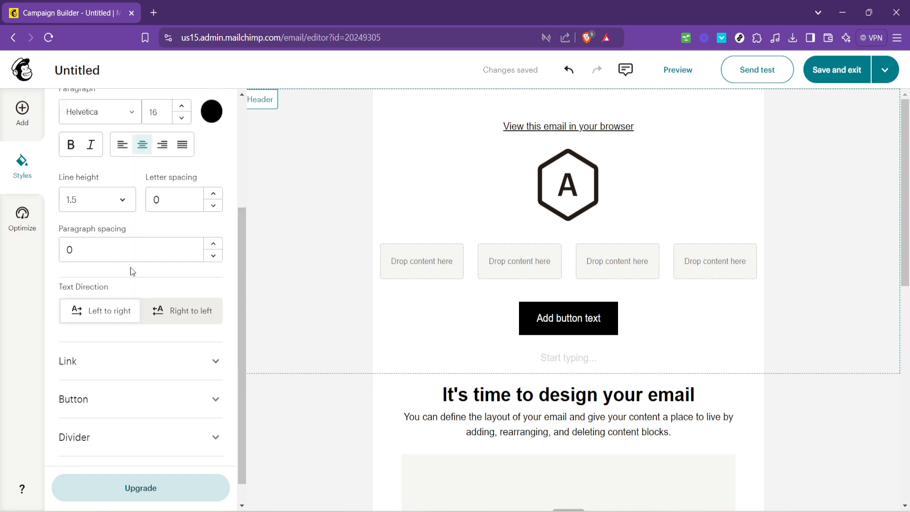
scroll(174, 243, "up", 3)
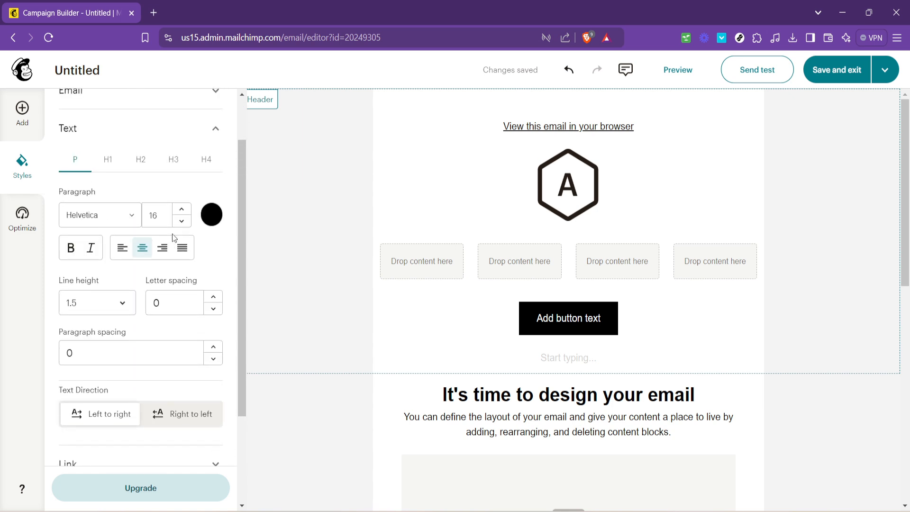
scroll(172, 238, "down", 3)
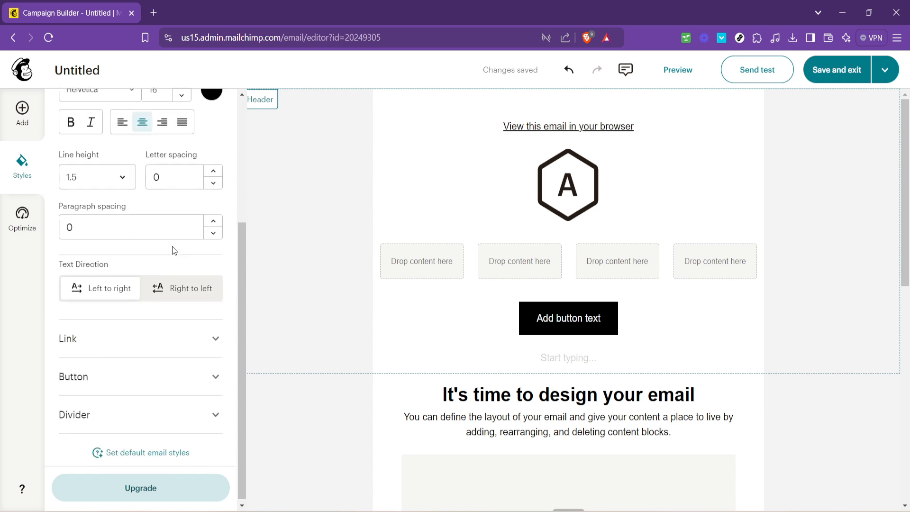
Step: Review Link, Button (Square, Small, solid 2 border, Helvetica 16) and Divider style defaults
left_click(124, 338)
scroll(175, 235, "down", 2)
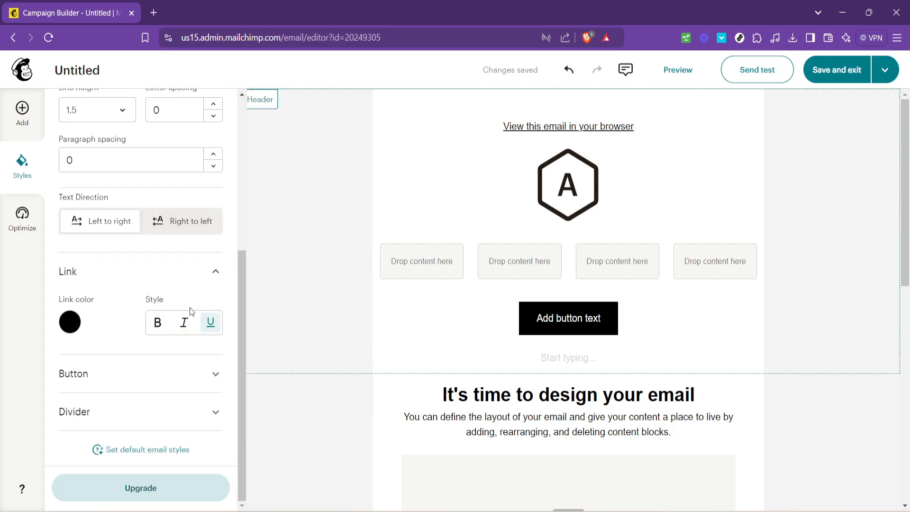
left_click(182, 391)
scroll(179, 308, "down", 5)
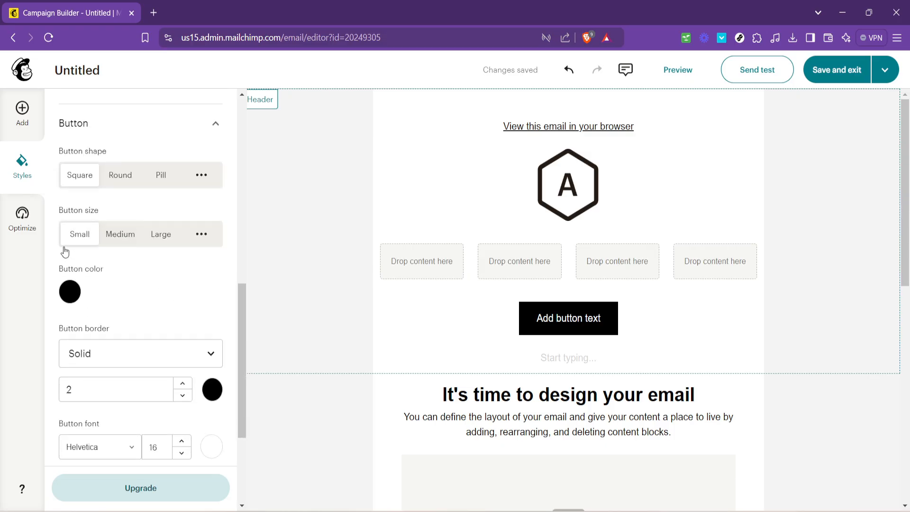
scroll(137, 256, "down", 3)
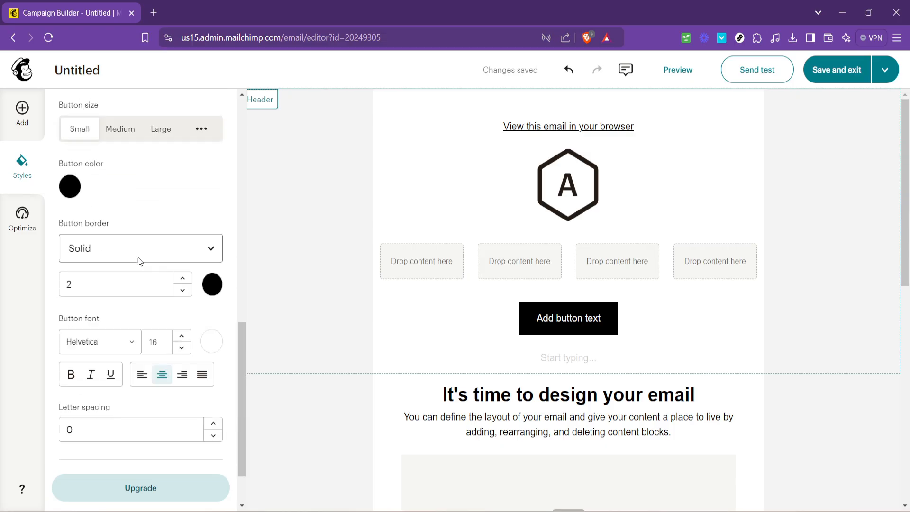
scroll(139, 261, "down", 2)
scroll(157, 284, "up", 6)
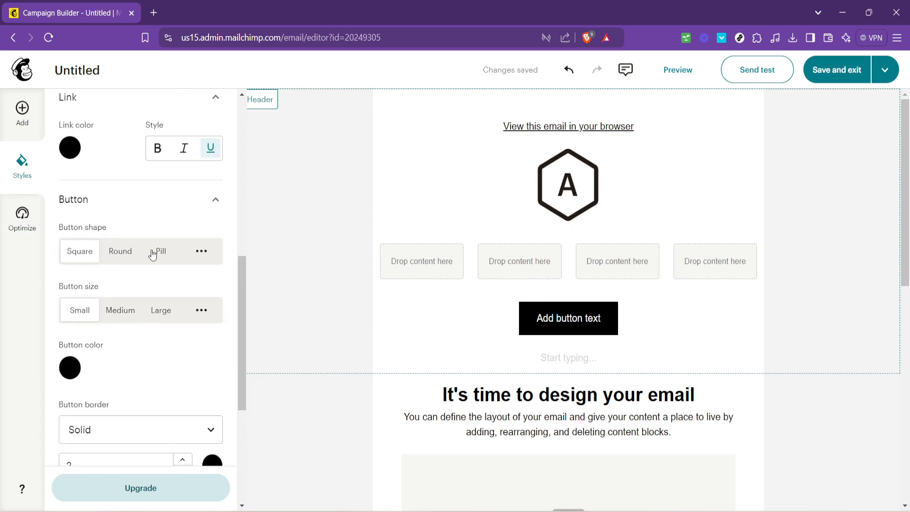
scroll(152, 282, "down", 5)
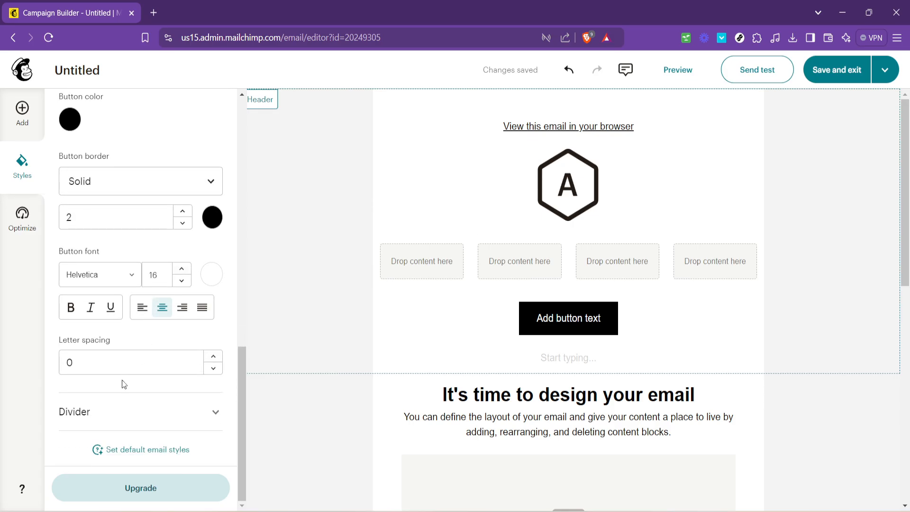
left_click(135, 411)
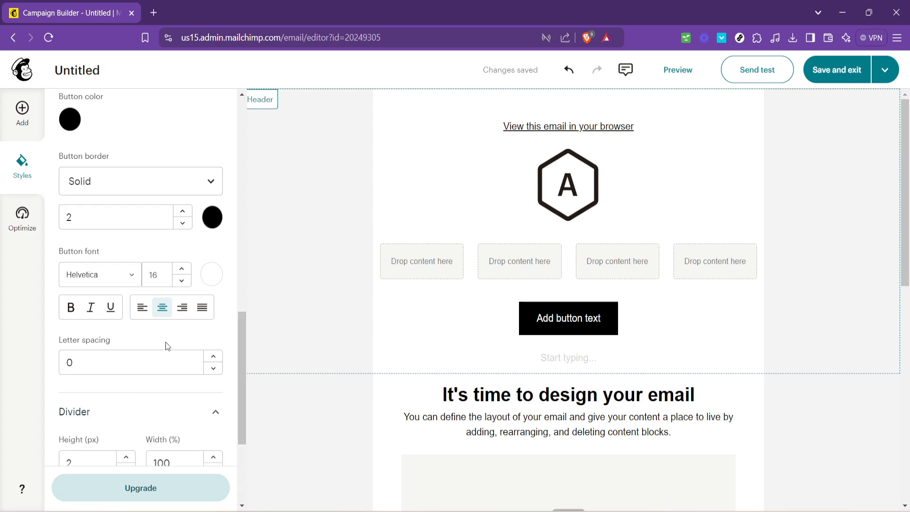
scroll(166, 342, "down", 4)
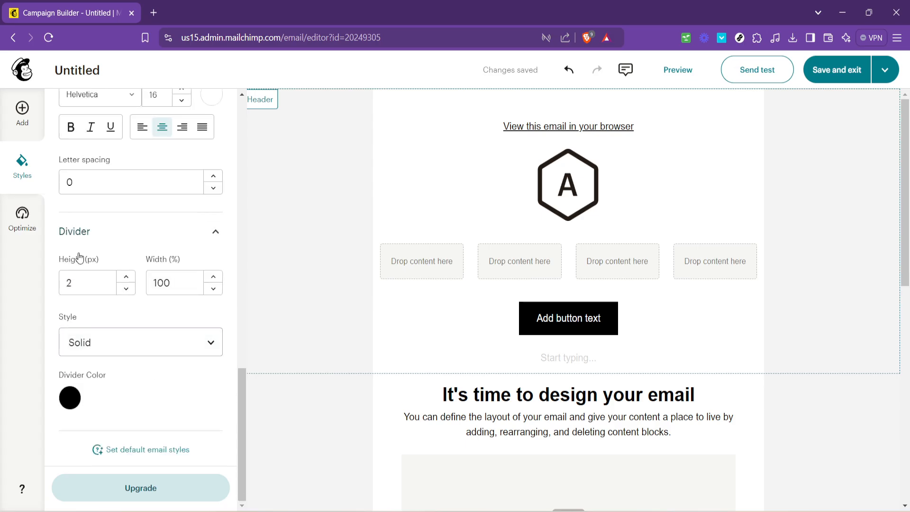
Step: Show the Optimize tips, confirming 0 errors in the Links and Merge Tags checks
left_click(26, 212)
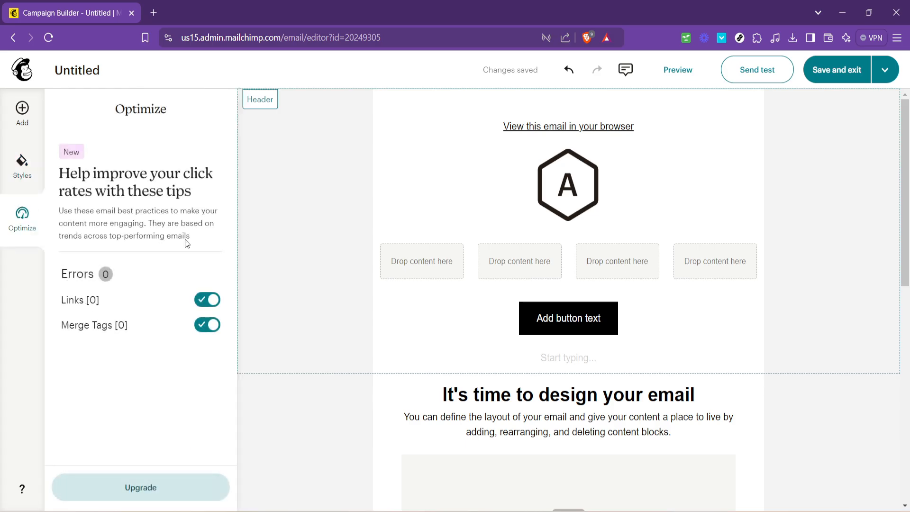